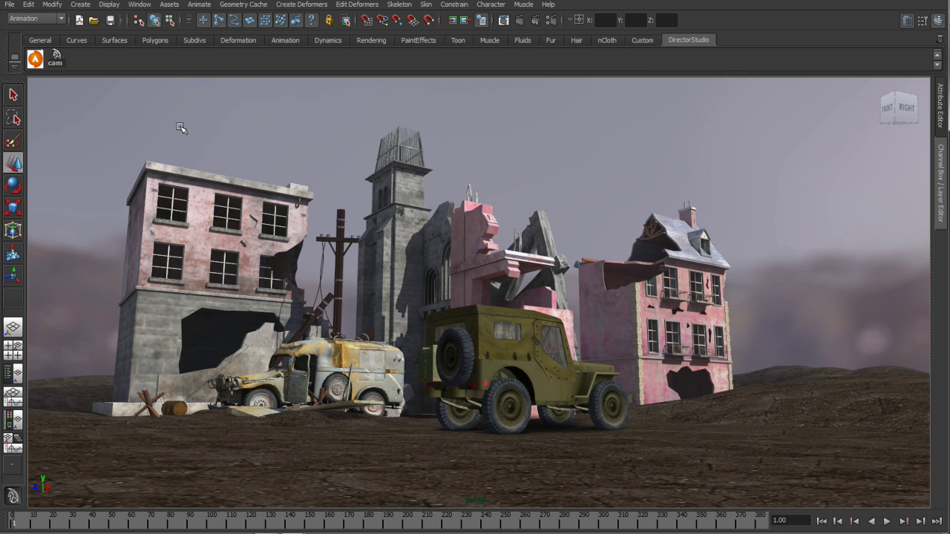
# Open Craft Director Studio and add a 4WheelerFree vehicle rig to the scene.
pyautogui.click(30, 62)
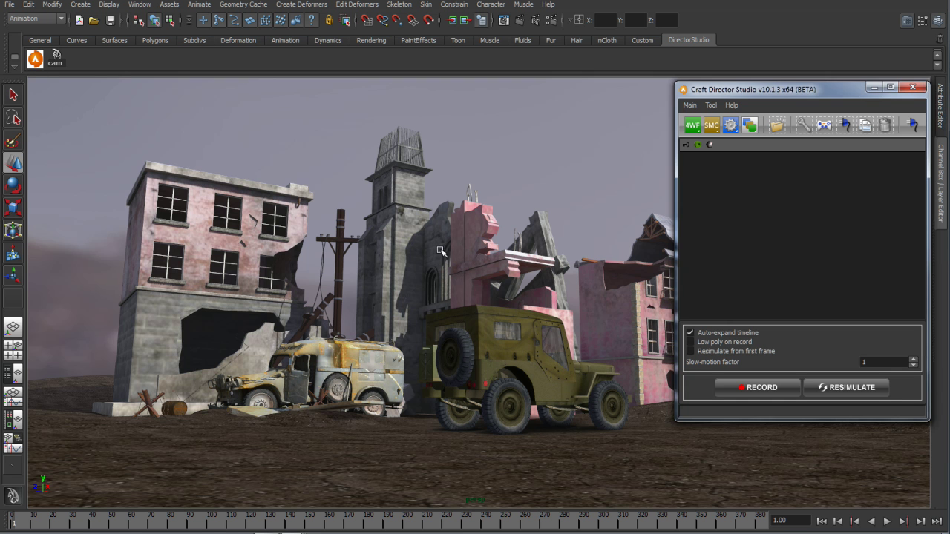
pyautogui.keyDown('alt'); pyautogui.moveTo(454, 248); pyautogui.dragTo(441, 248, button='middle'); pyautogui.keyUp('alt')
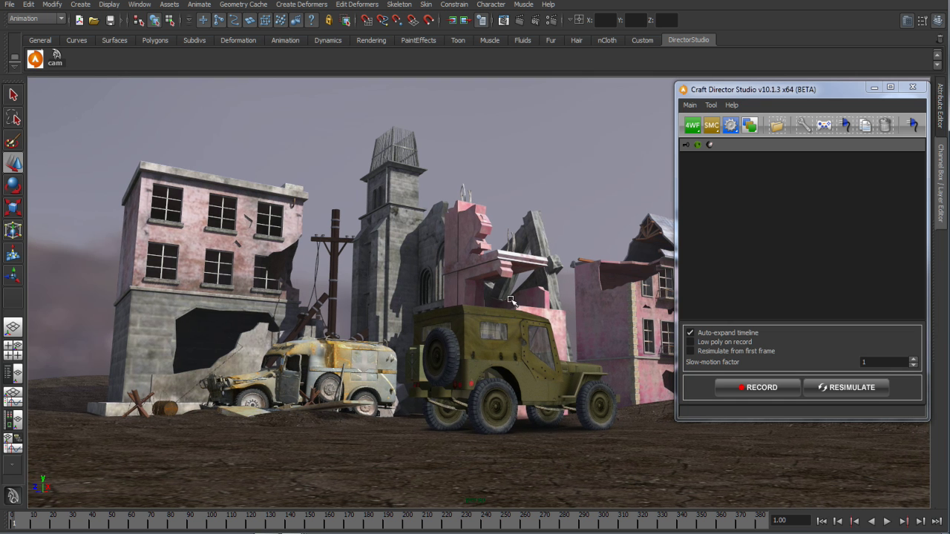
pyautogui.click(692, 127)
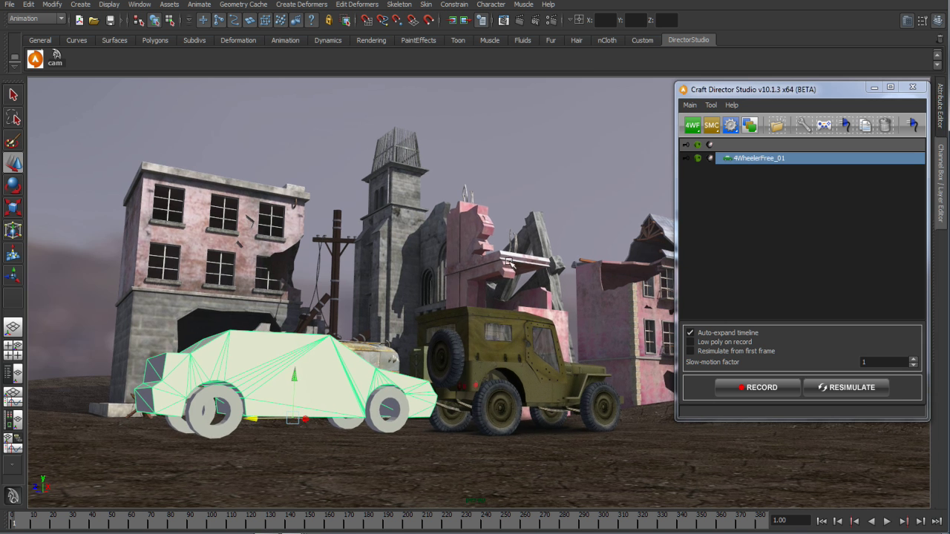
# Show the outliner beside the perspective view and move the jeep_01:jeep group onto the 4WheelerFree rig.
pyautogui.press('space')
pyautogui.moveTo(496, 169); pyautogui.dragTo(496, 175)
pyautogui.click(89, 197)
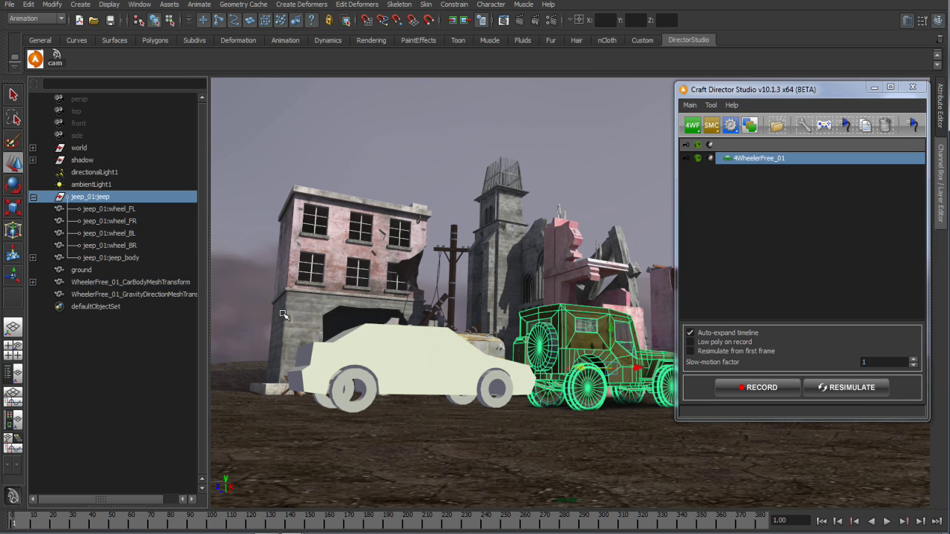
pyautogui.moveTo(572, 370); pyautogui.dragTo(318, 368)
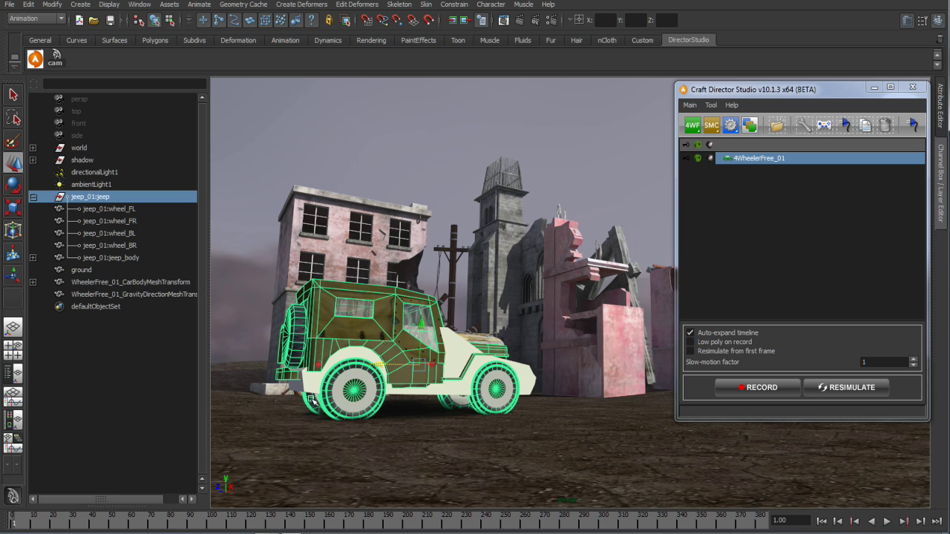
# Scale up the rig's wheel meshes to match the size of the jeep's tyres.
pyautogui.click(375, 413)
pyautogui.click(456, 404)
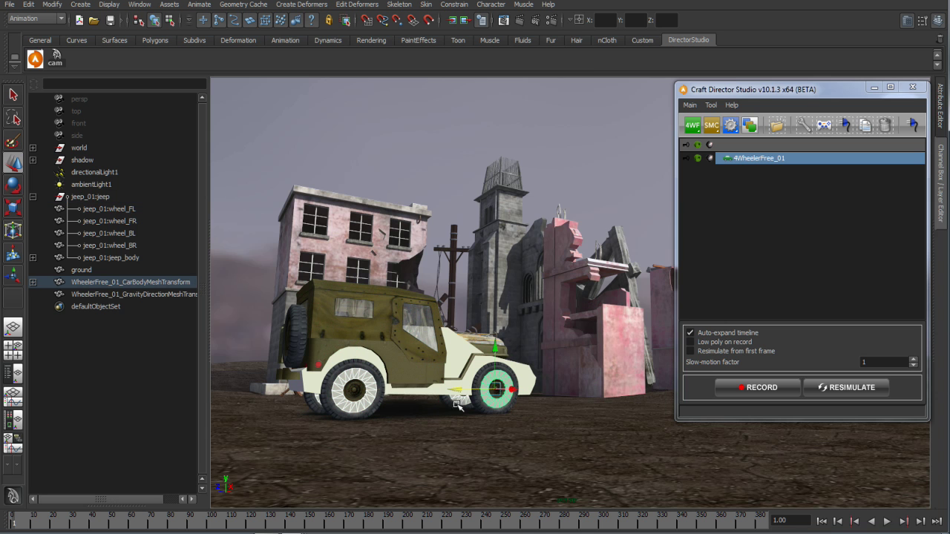
pyautogui.press('e')
pyautogui.press('r')
pyautogui.moveTo(386, 420); pyautogui.dragTo(329, 417, button='middle')
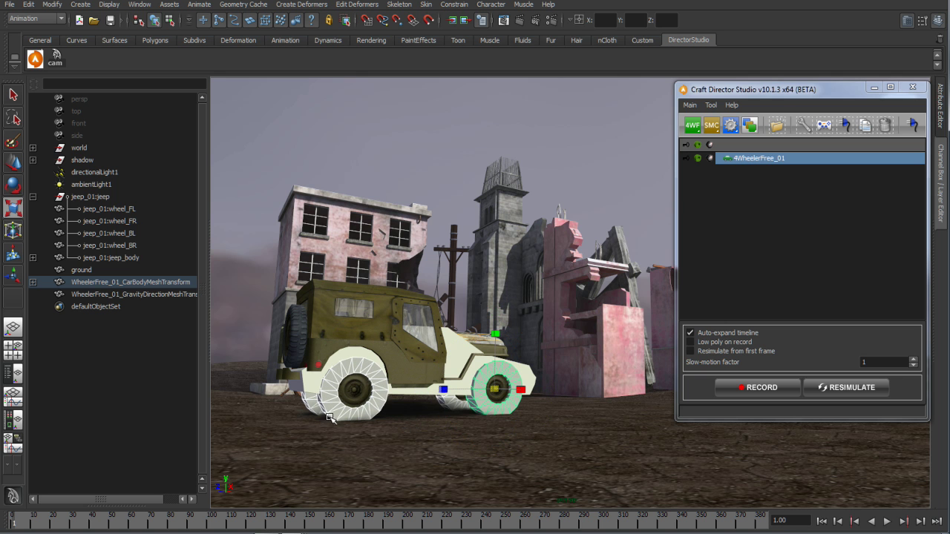
# Parent the jeep body to the rig's CarBodyMeshTransform and each jeep wheel to its matching rig WheelMesh transform.
pyautogui.click(32, 282)
pyautogui.click(176, 444)
pyautogui.click(98, 257)
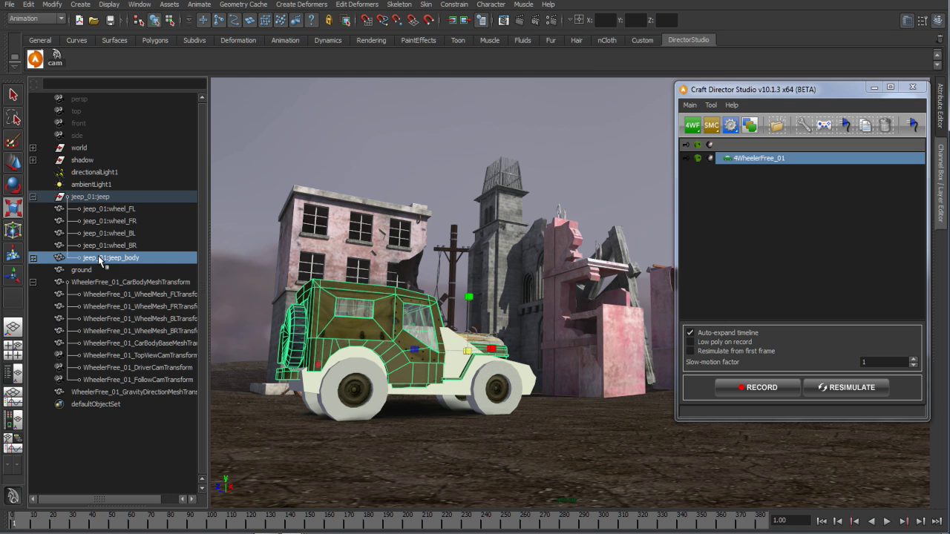
pyautogui.moveTo(98, 258); pyautogui.dragTo(132, 276, button='middle')
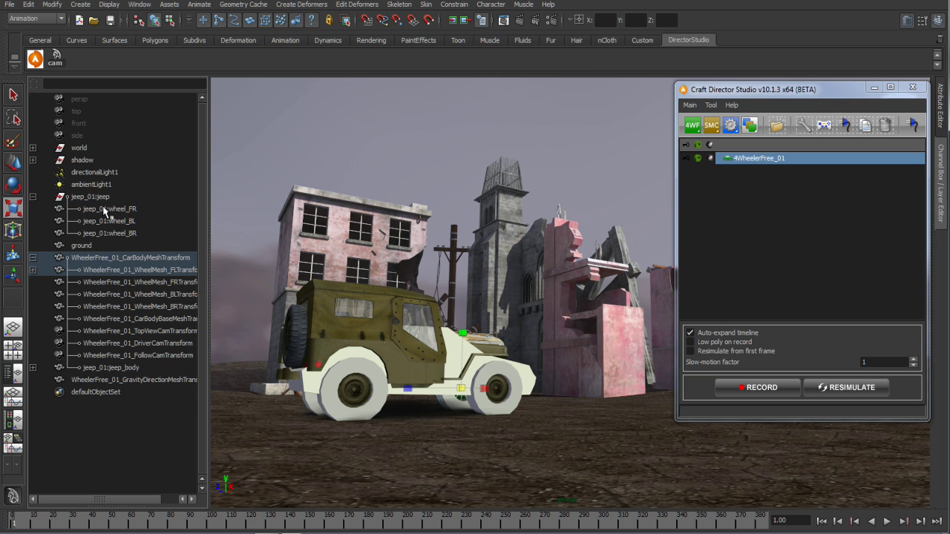
pyautogui.moveTo(106, 211); pyautogui.dragTo(157, 283, button='middle')
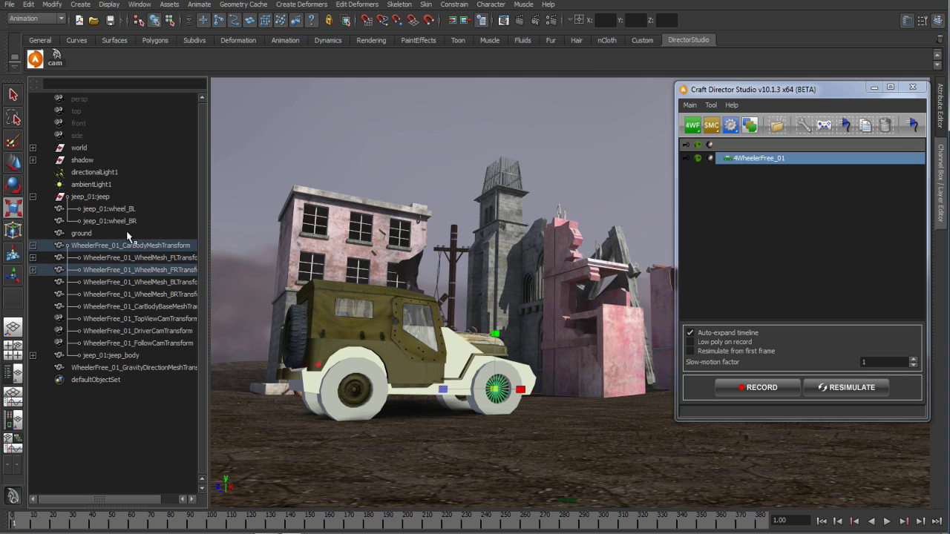
pyautogui.moveTo(106, 209); pyautogui.dragTo(157, 280, button='middle')
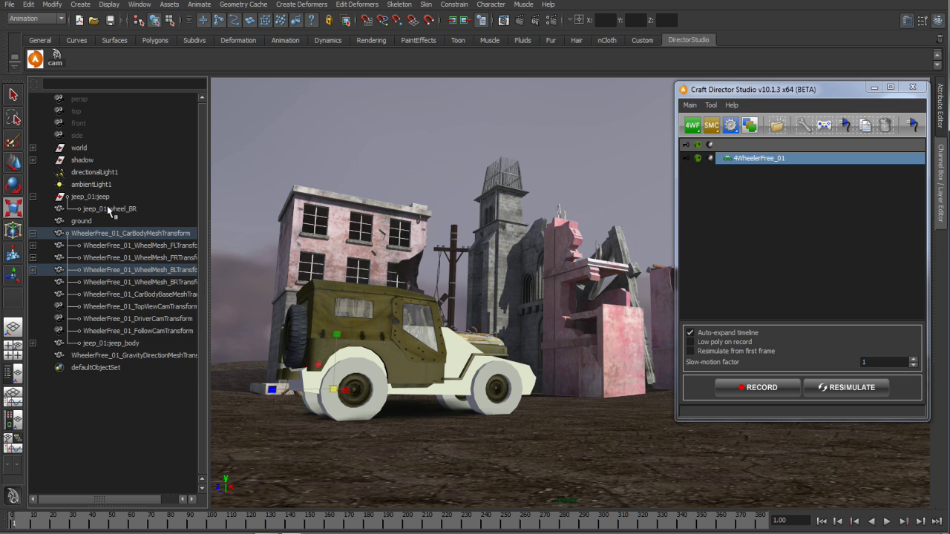
pyautogui.moveTo(107, 206); pyautogui.dragTo(162, 282, button='middle')
# Parent the ground to the rig by placing WheelerFree_01_GravityDirectionMeshTransform under the ground object.
pyautogui.keyDown('alt'); pyautogui.moveTo(308, 328); pyautogui.dragTo(387, 331, button='middle'); pyautogui.keyUp('alt')
pyautogui.keyDown('alt'); pyautogui.moveTo(387, 332); pyautogui.dragTo(320, 355); pyautogui.keyUp('alt')
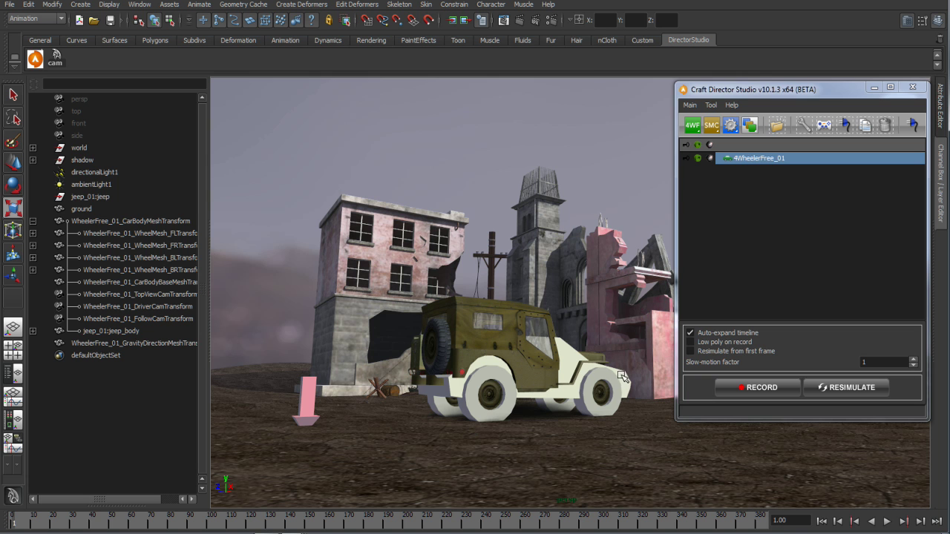
pyautogui.click(313, 402)
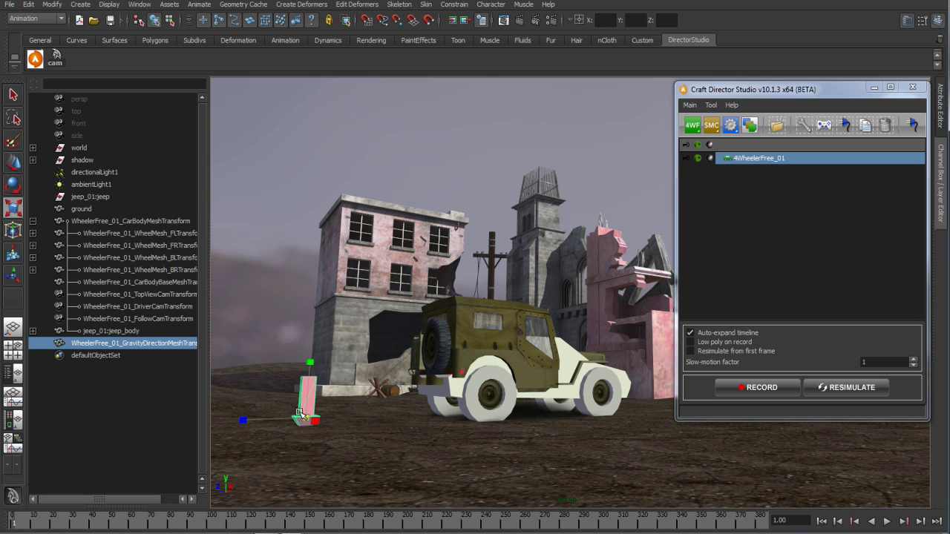
pyautogui.moveTo(122, 346); pyautogui.dragTo(81, 211, button='middle')
# Return to the single perspective view and hide the helper meshes of 4WheelerFree_01.
pyautogui.click(313, 199)
pyautogui.press('space')
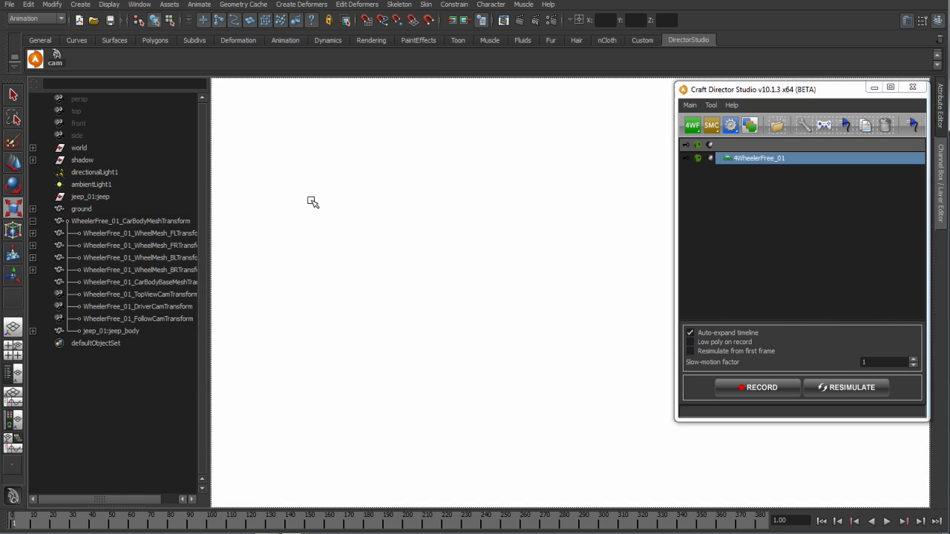
pyautogui.keyDown('alt'); pyautogui.moveTo(313, 199); pyautogui.dragTo(338, 190); pyautogui.keyUp('alt')
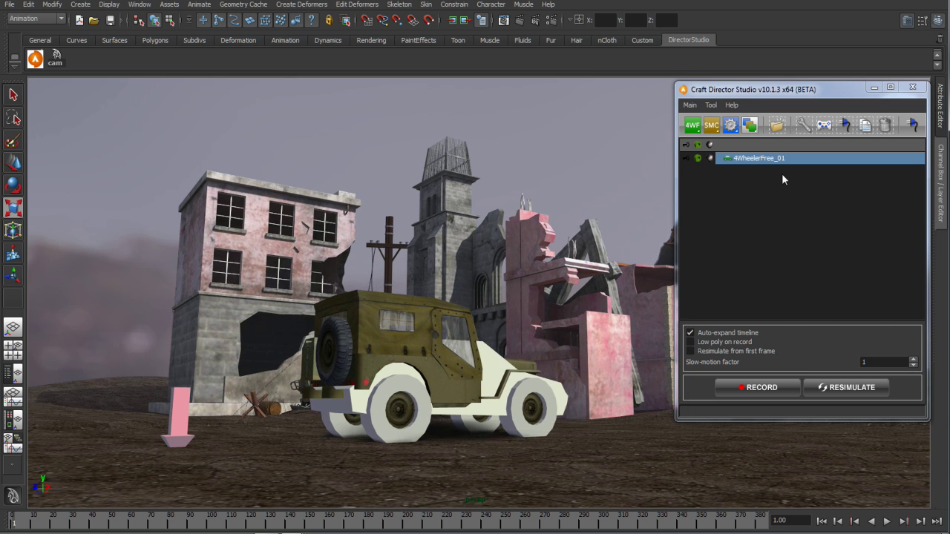
pyautogui.click(699, 160)
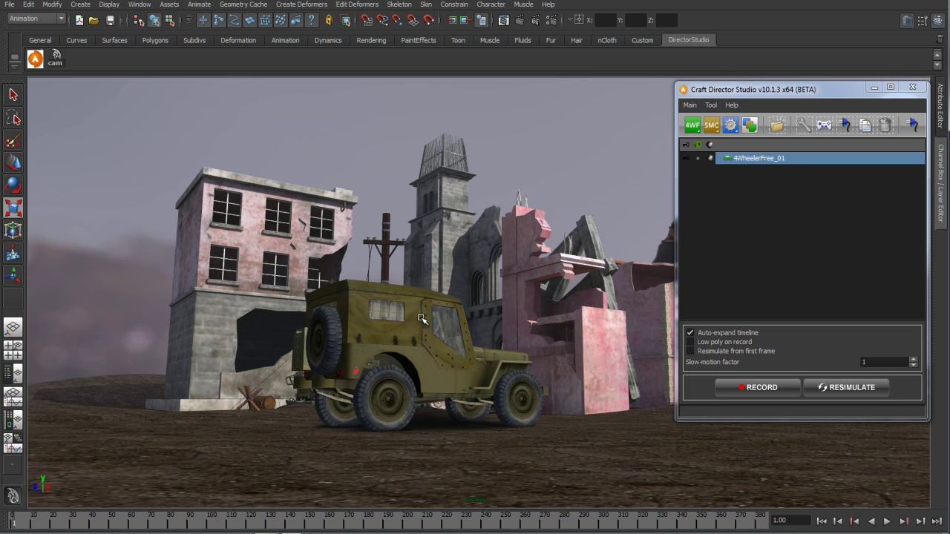
# Load the "Example: keyboard" input profile for 4WheelerFree_01 and close its input settings.
pyautogui.click(824, 125)
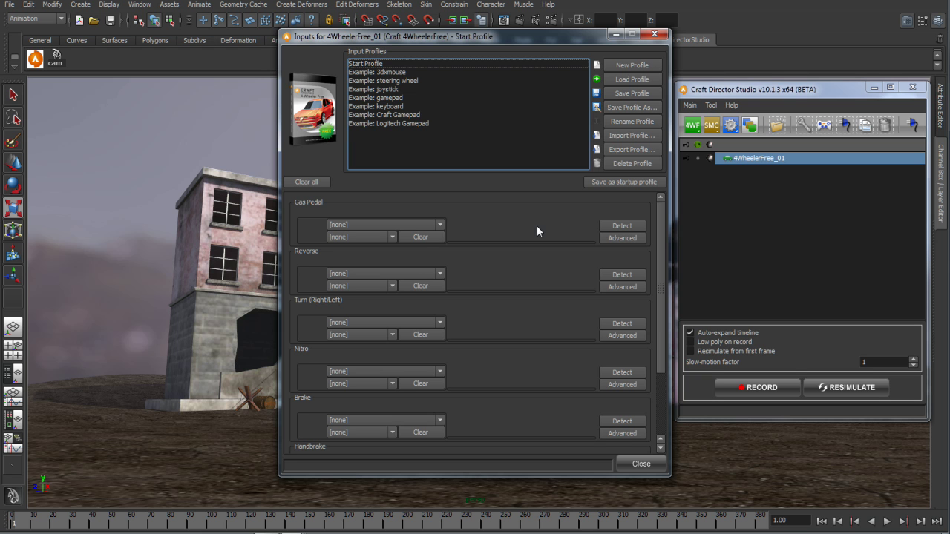
pyautogui.click(390, 106)
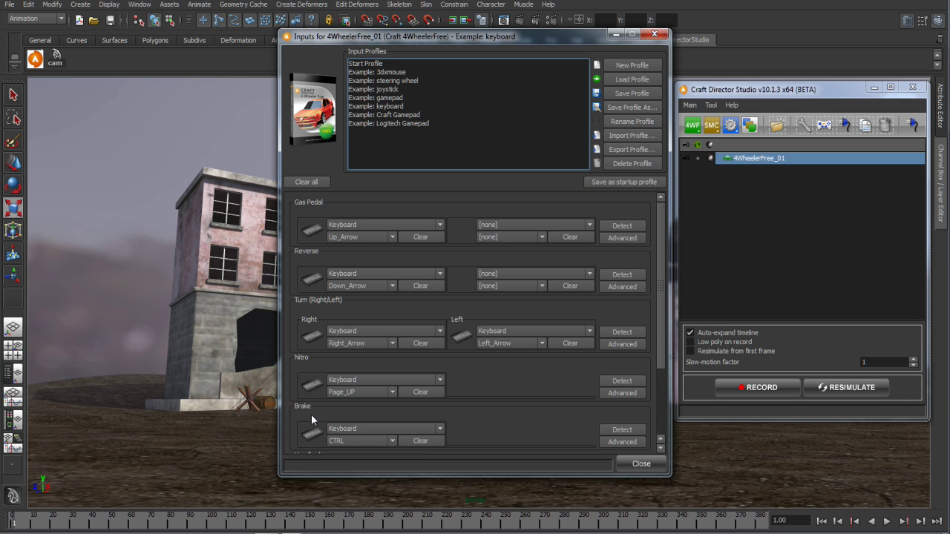
pyautogui.click(654, 35)
# Record a drive of the jeep in front of the ruined buildings, stopping at about frame 800.
pyautogui.click(749, 392)
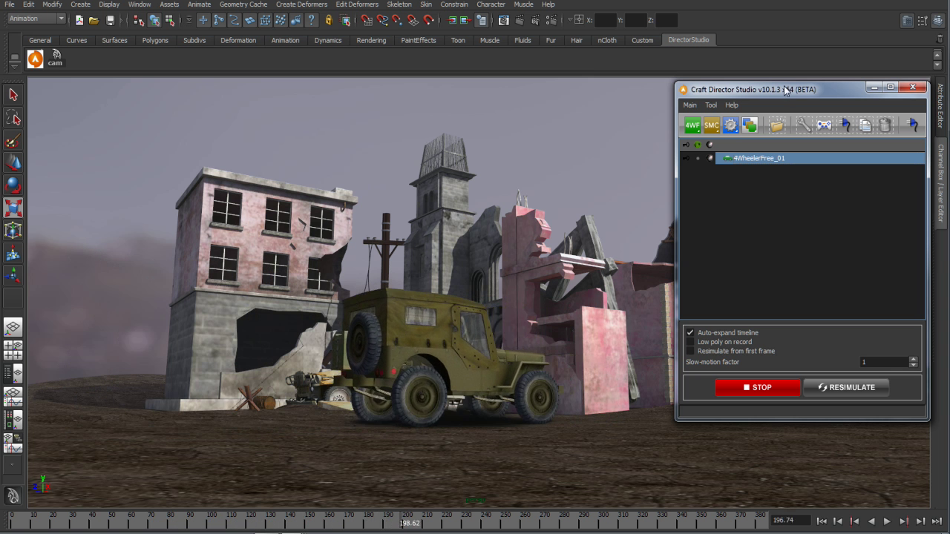
pyautogui.moveTo(783, 89); pyautogui.dragTo(137, 70)
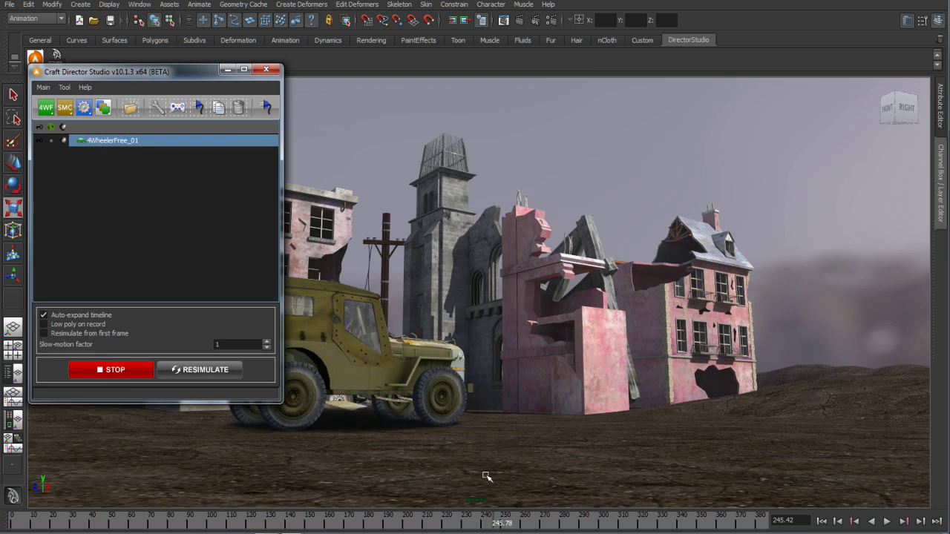
pyautogui.moveTo(530, 445)
pyautogui.keyDown('alt'); pyautogui.mouseDown()
pyautogui.moveTo(519, 443)
pyautogui.moveTo(541, 460)
pyautogui.mouseUp(); pyautogui.keyUp('alt')
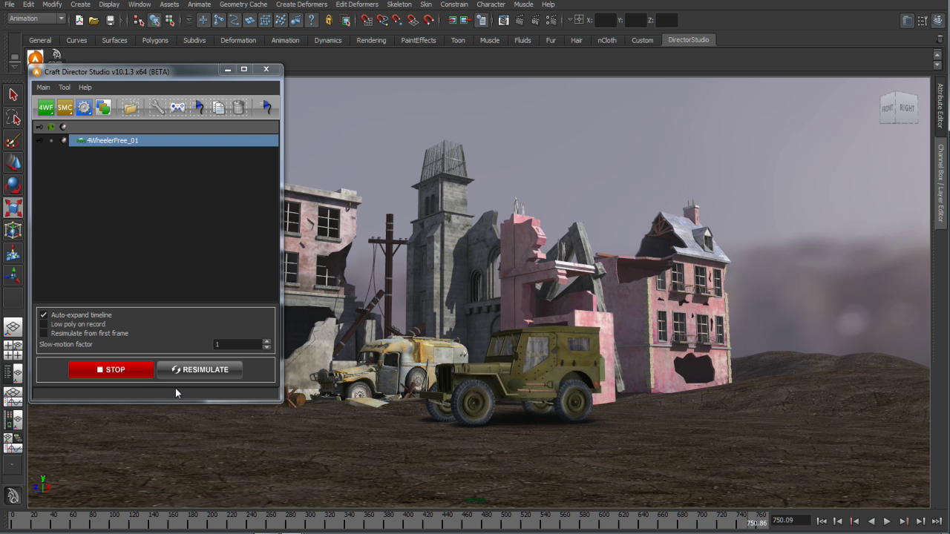
pyautogui.click(111, 370)
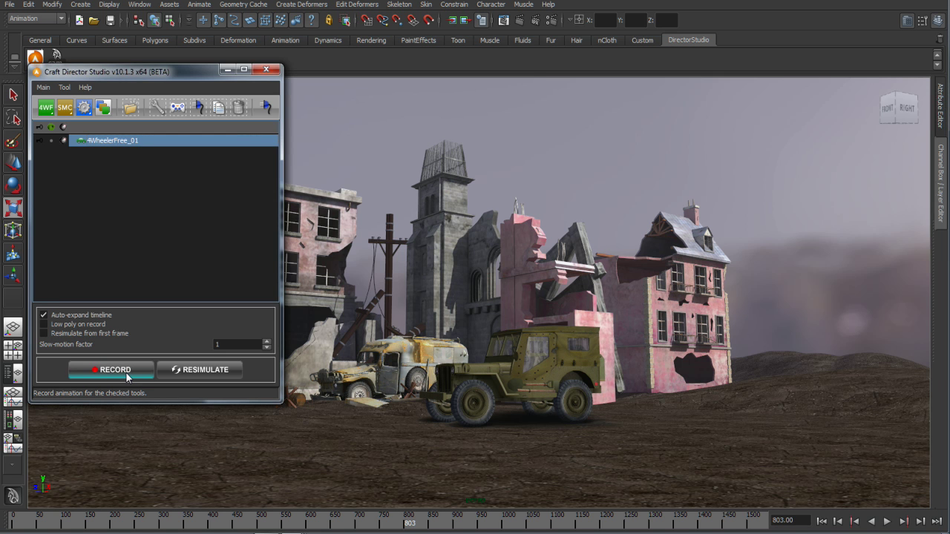
# Add a SoftMotionCam from the Craft Cameras and look through it.
pyautogui.click(66, 115)
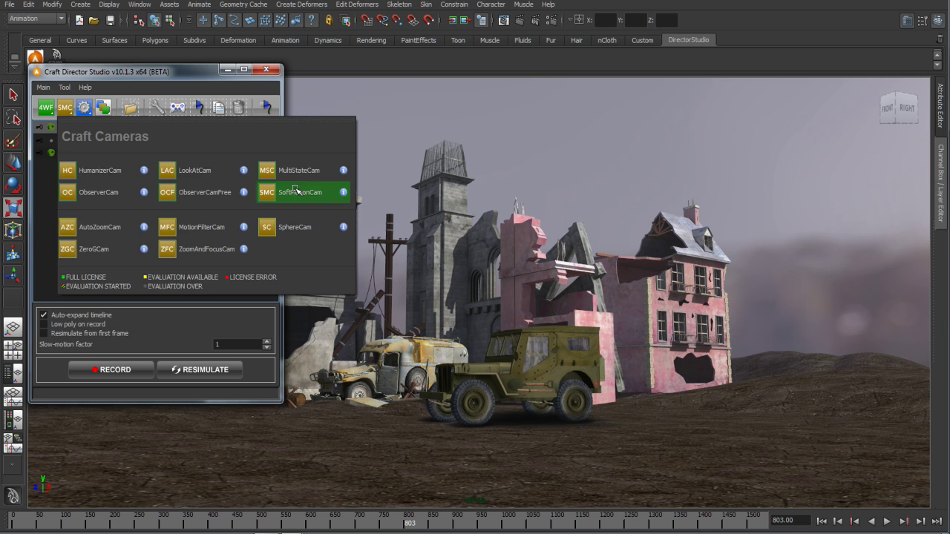
pyautogui.click(297, 192)
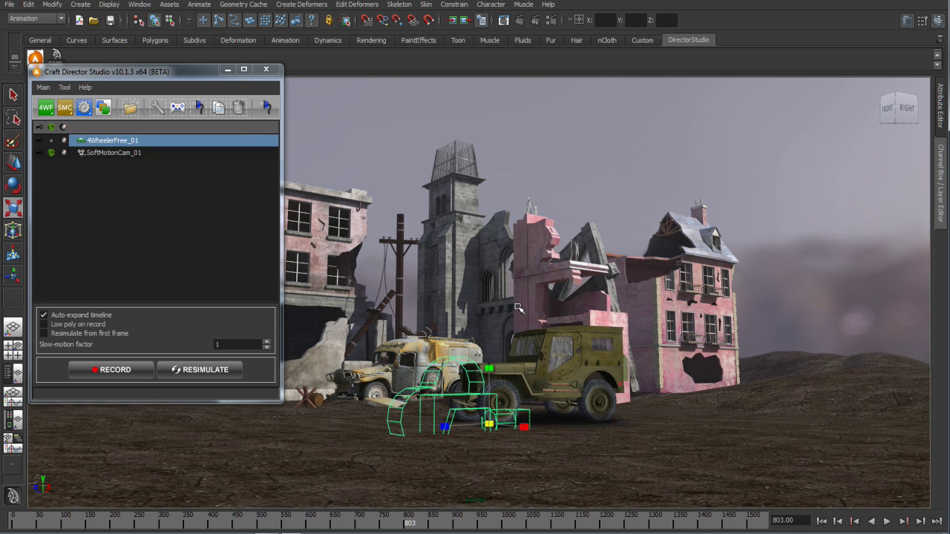
pyautogui.press('space')
pyautogui.moveTo(594, 281); pyautogui.dragTo(739, 300)
# Position the SoftMotionCam close behind the jeep so that the whole vehicle is framed from the rear.
pyautogui.keyDown('alt'); pyautogui.moveTo(352, 276); pyautogui.dragTo(320, 276, button='right'); pyautogui.keyUp('alt')
pyautogui.keyDown('alt'); pyautogui.moveTo(512, 261); pyautogui.dragTo(698, 208); pyautogui.keyUp('alt')
pyautogui.keyDown('alt'); pyautogui.moveTo(698, 207); pyautogui.dragTo(482, 246, button='right'); pyautogui.keyUp('alt')
pyautogui.moveTo(482, 247)
pyautogui.keyDown('alt'); pyautogui.mouseDown()
pyautogui.moveTo(466, 205)
pyautogui.moveTo(569, 213)
pyautogui.moveTo(486, 243)
pyautogui.mouseUp(); pyautogui.keyUp('alt')
pyautogui.keyDown('alt'); pyautogui.moveTo(845, 311); pyautogui.dragTo(504, 347); pyautogui.keyUp('alt')
pyautogui.keyDown('alt'); pyautogui.moveTo(504, 347); pyautogui.dragTo(495, 356, button='middle'); pyautogui.keyUp('alt')
pyautogui.keyDown('alt'); pyautogui.moveTo(495, 356); pyautogui.dragTo(492, 352); pyautogui.keyUp('alt')
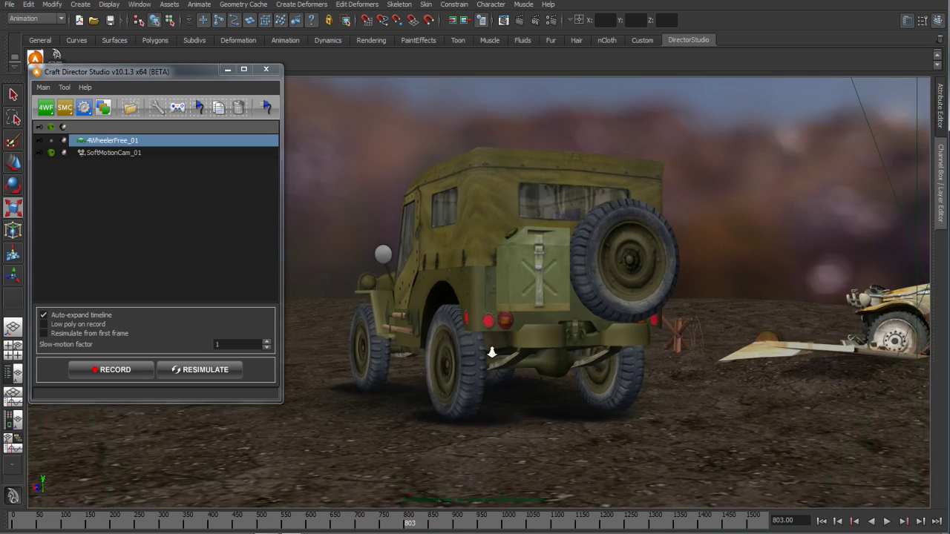
pyautogui.keyDown('alt'); pyautogui.moveTo(493, 352); pyautogui.dragTo(503, 349, button='right'); pyautogui.keyUp('alt')
pyautogui.keyDown('alt'); pyautogui.moveTo(503, 350); pyautogui.dragTo(510, 361, button='middle'); pyautogui.keyUp('alt')
# Return to the perspective view with the outliner and parent the SoftMotionCam_01 attached camera to WheelerFree_01_CarBodyMeshTransform.
pyautogui.press('space')
pyautogui.moveTo(510, 361); pyautogui.dragTo(510, 300)
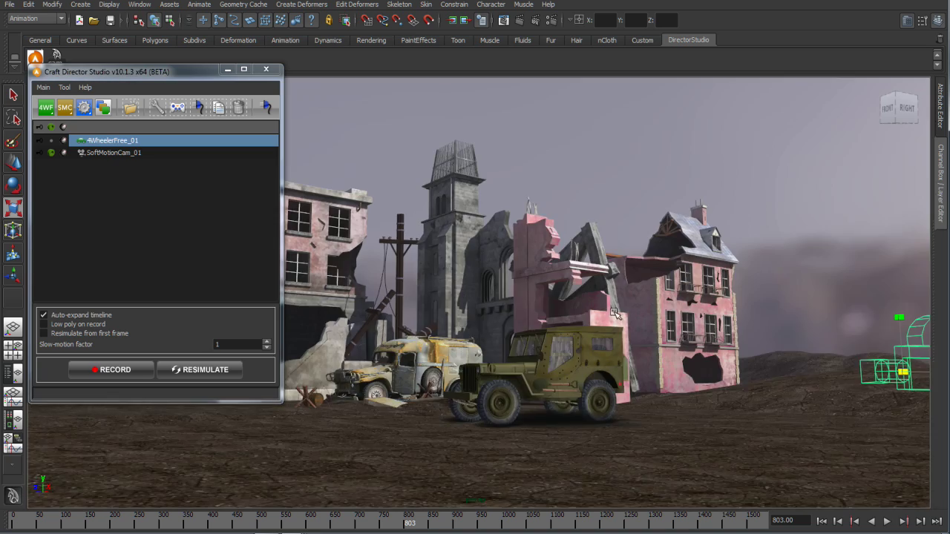
pyautogui.keyDown('alt'); pyautogui.moveTo(616, 314); pyautogui.dragTo(517, 314, button='right'); pyautogui.keyUp('alt')
pyautogui.keyDown('alt'); pyautogui.moveTo(518, 314); pyautogui.dragTo(548, 312); pyautogui.keyUp('alt')
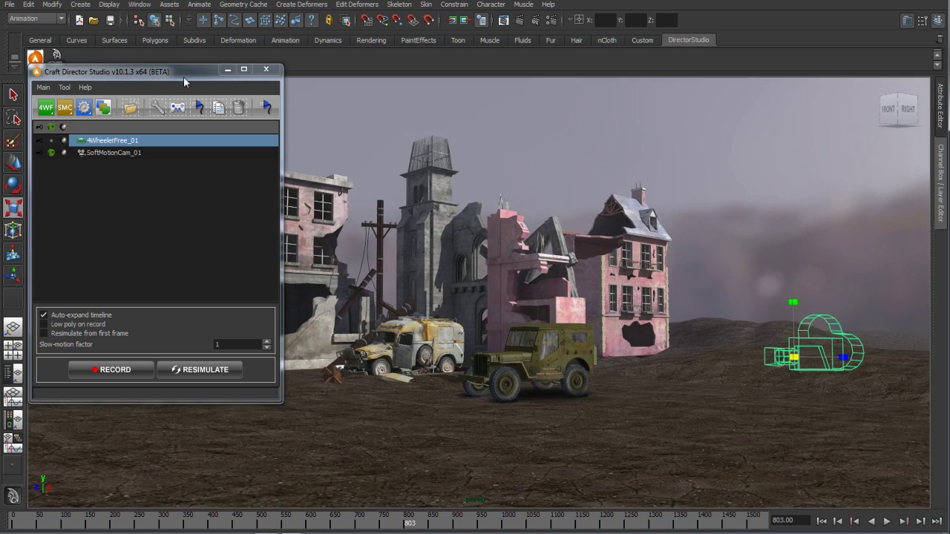
pyautogui.moveTo(184, 76); pyautogui.dragTo(293, 71)
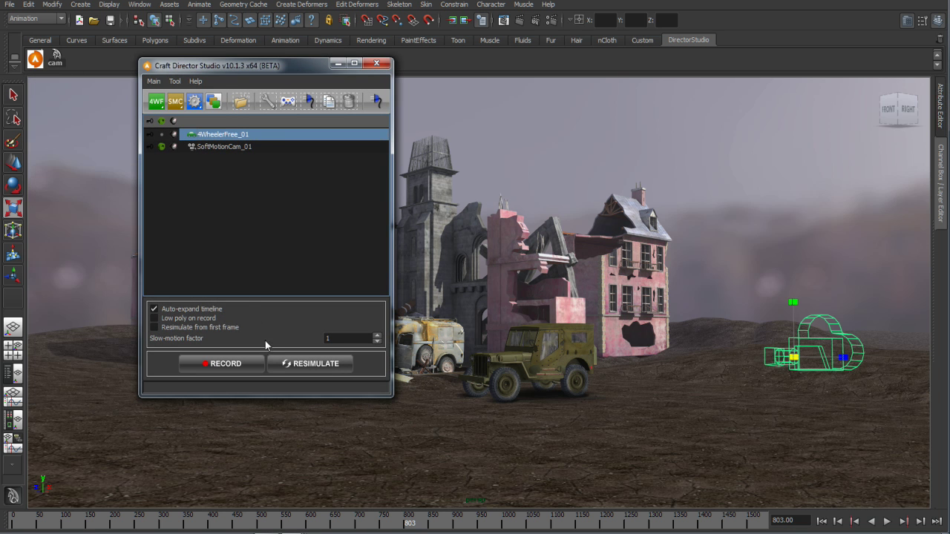
pyautogui.middleClick(502, 309)
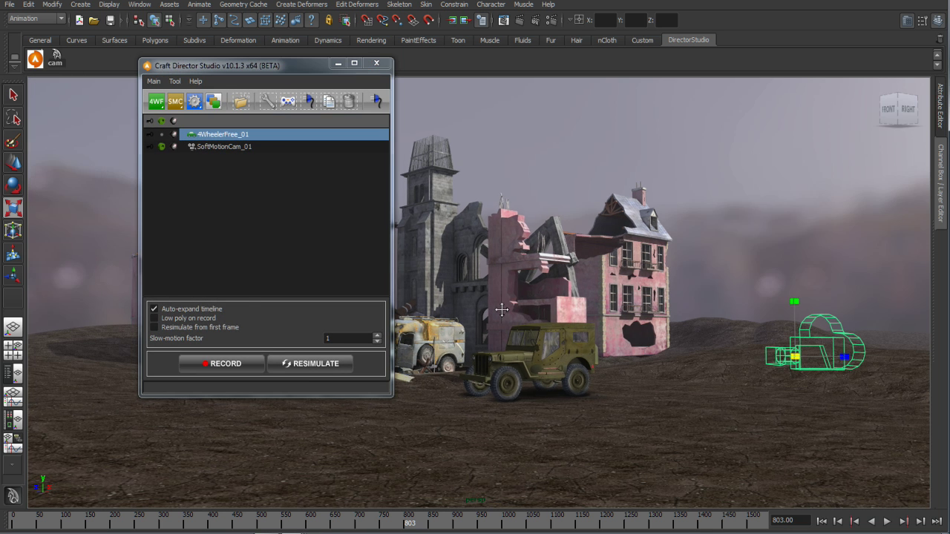
pyautogui.press('space')
pyautogui.moveTo(519, 195); pyautogui.dragTo(513, 163)
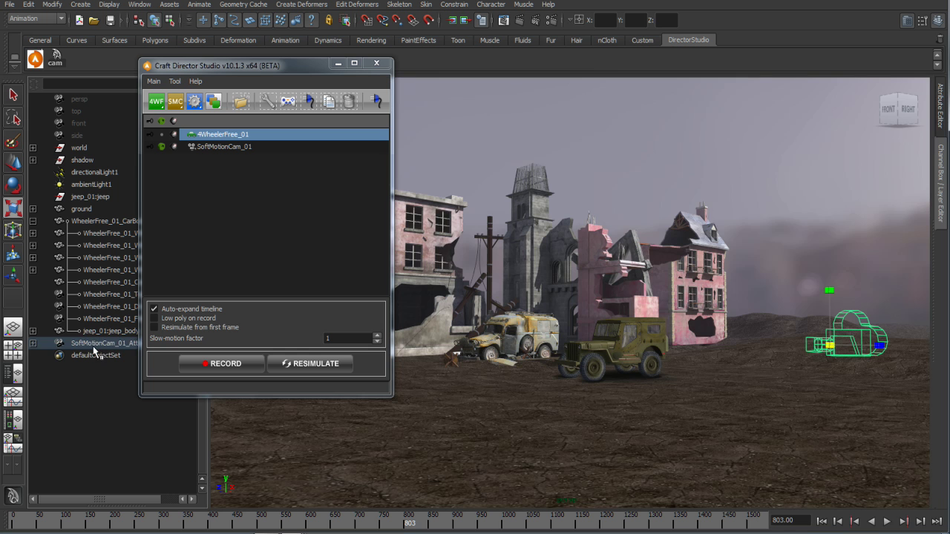
pyautogui.click(93, 345)
pyautogui.moveTo(100, 349); pyautogui.dragTo(89, 222, button='middle')
# Look through SoftMotionCam_01 to view the jeep from behind without the camera outline.
pyautogui.press('space')
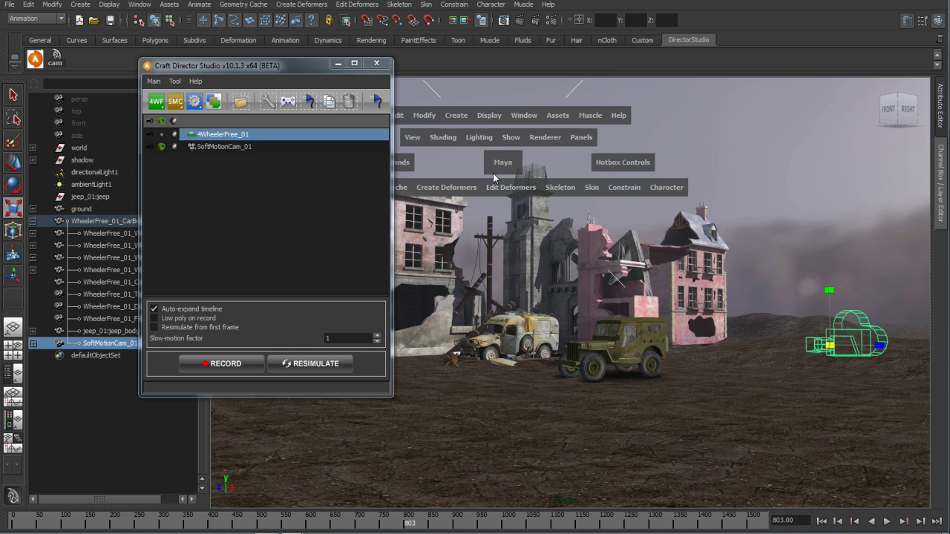
pyautogui.moveTo(587, 139); pyautogui.dragTo(772, 162)
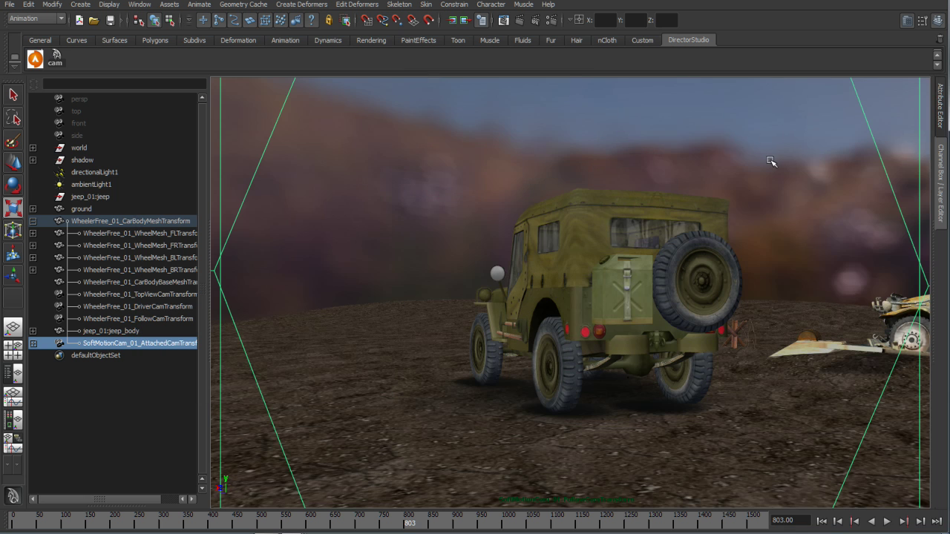
pyautogui.press('space')
pyautogui.moveTo(487, 166); pyautogui.dragTo(512, 236)
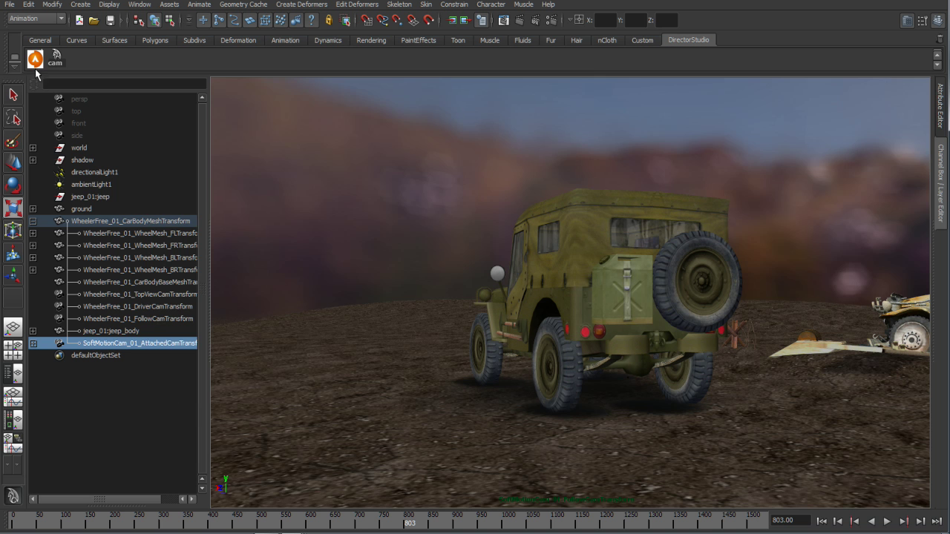
# Bring Craft Director Studio back, enlarge the camera view and start recording the SoftMotionCam_01 animation.
pyautogui.click(35, 59)
pyautogui.moveTo(260, 70); pyautogui.dragTo(174, 97)
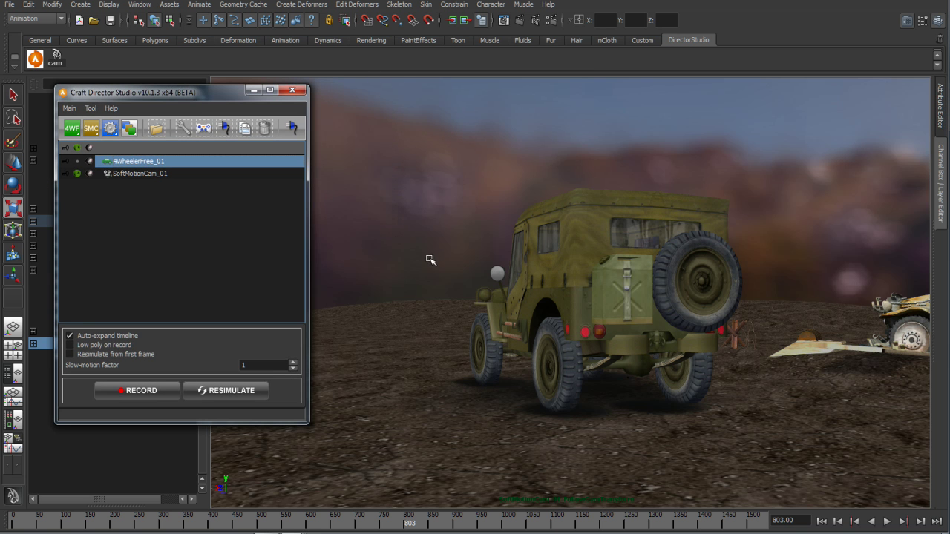
pyautogui.click(415, 239)
pyautogui.press('space')
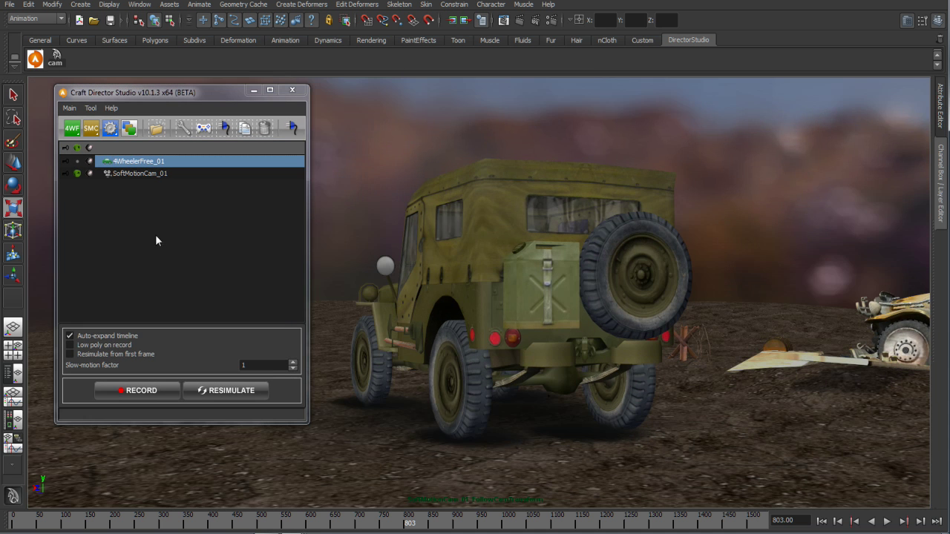
pyautogui.click(138, 391)
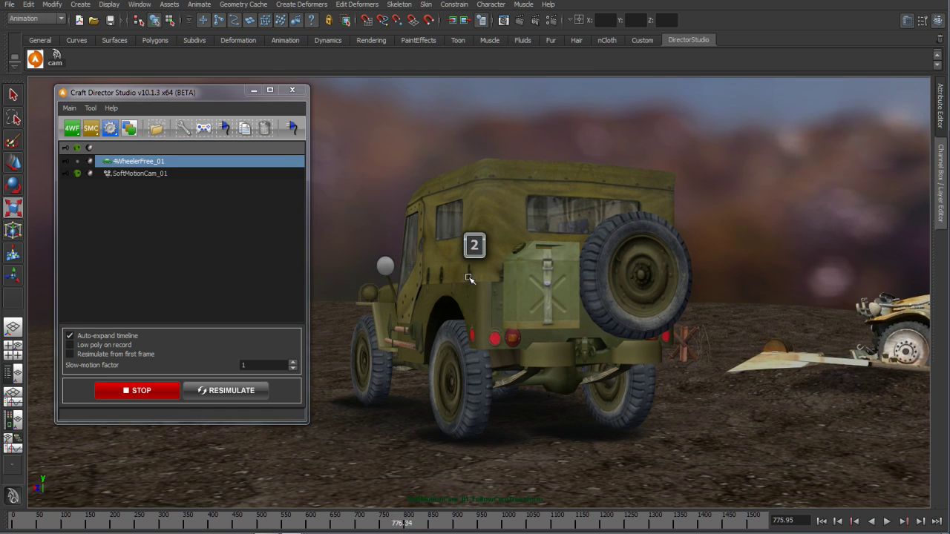